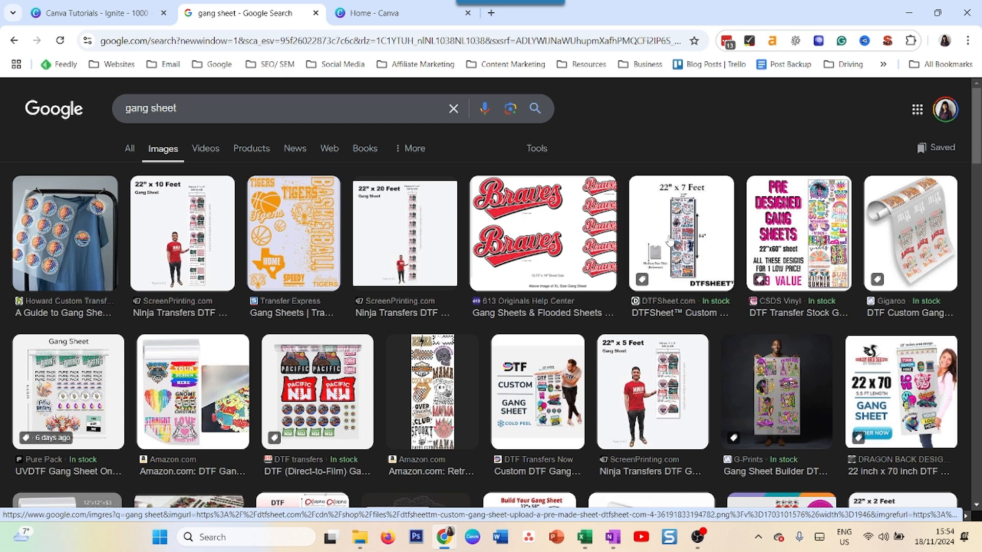
Look through the gang sheet image results for layout examples.
{"action": "scroll", "coordinate": [803, 251], "scroll_direction": "down", "scroll_amount": 3}
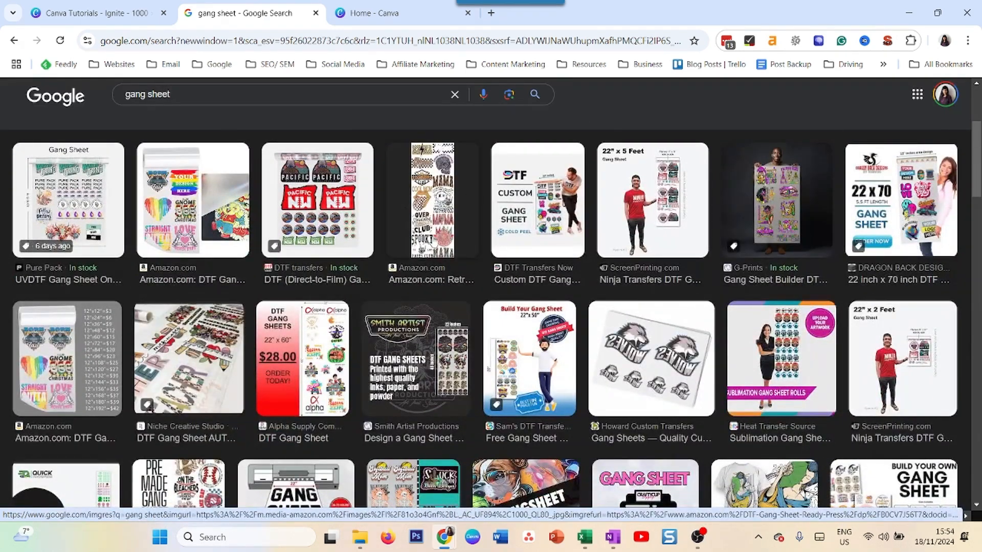
{"action": "scroll", "coordinate": [604, 390], "scroll_direction": "down", "scroll_amount": 3}
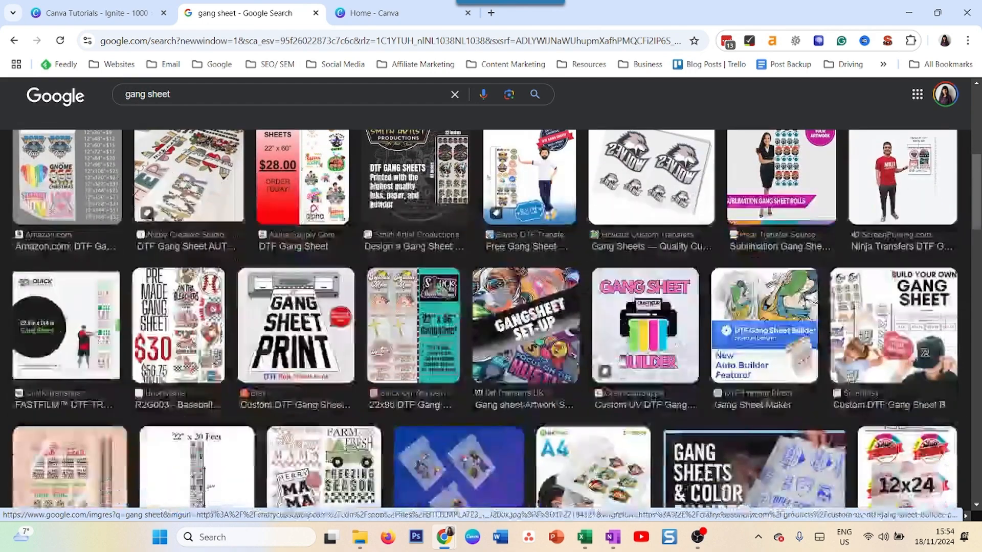
{"action": "scroll", "coordinate": [642, 389], "scroll_direction": "down", "scroll_amount": 3}
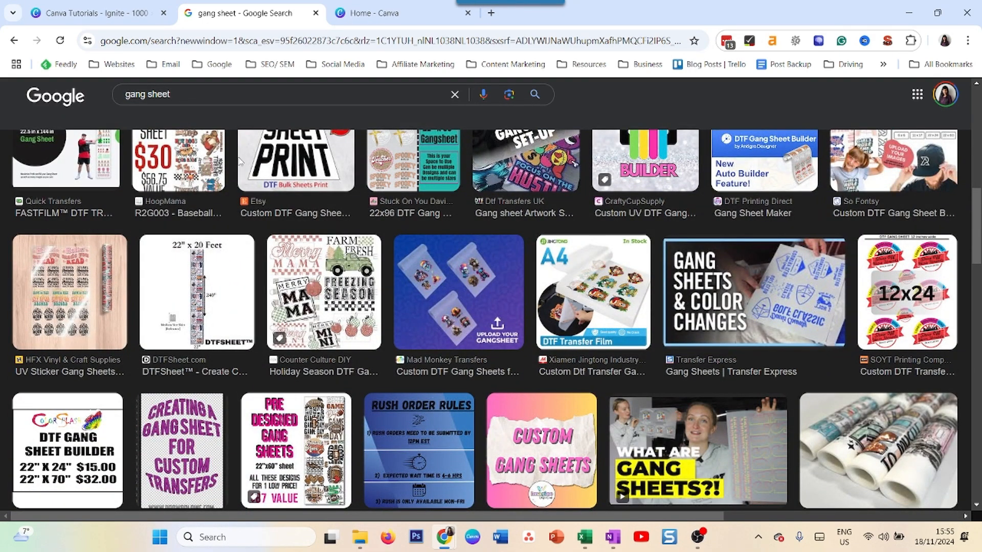
Switch to Canva and create a custom-size design 22 in wide and 60 in high.
{"action": "left_click", "coordinate": [385, 22]}
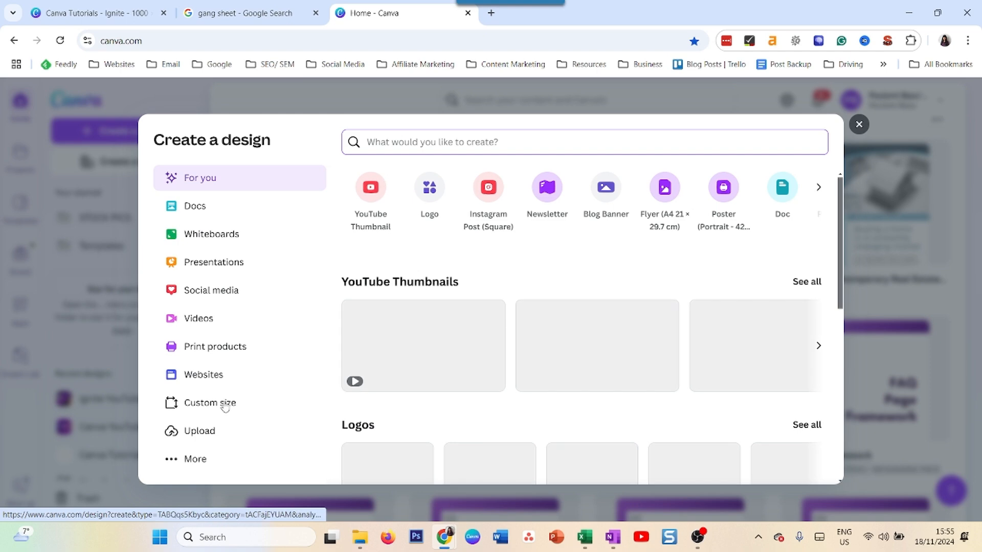
{"action": "left_click", "coordinate": [219, 409]}
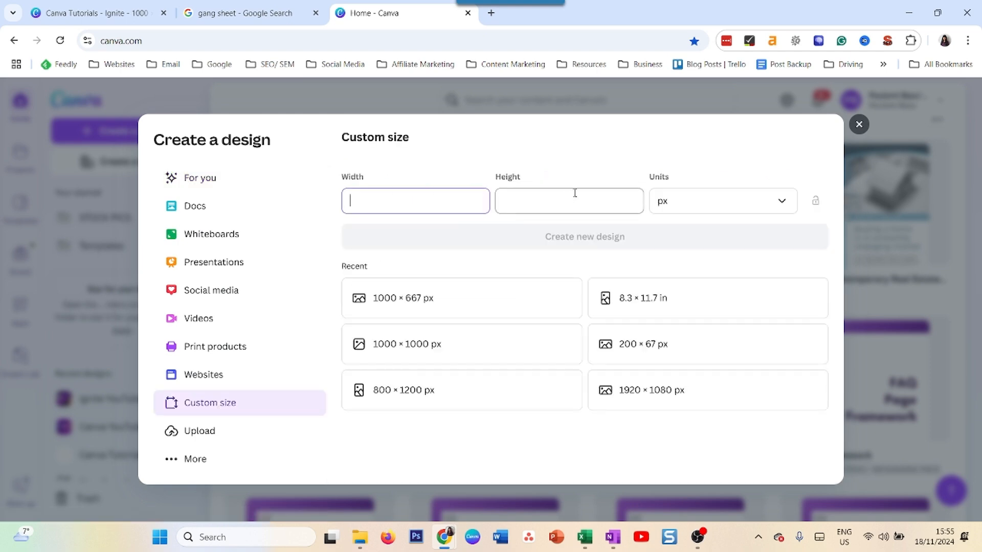
{"action": "left_click", "coordinate": [675, 203]}
{"action": "left_click", "coordinate": [679, 270]}
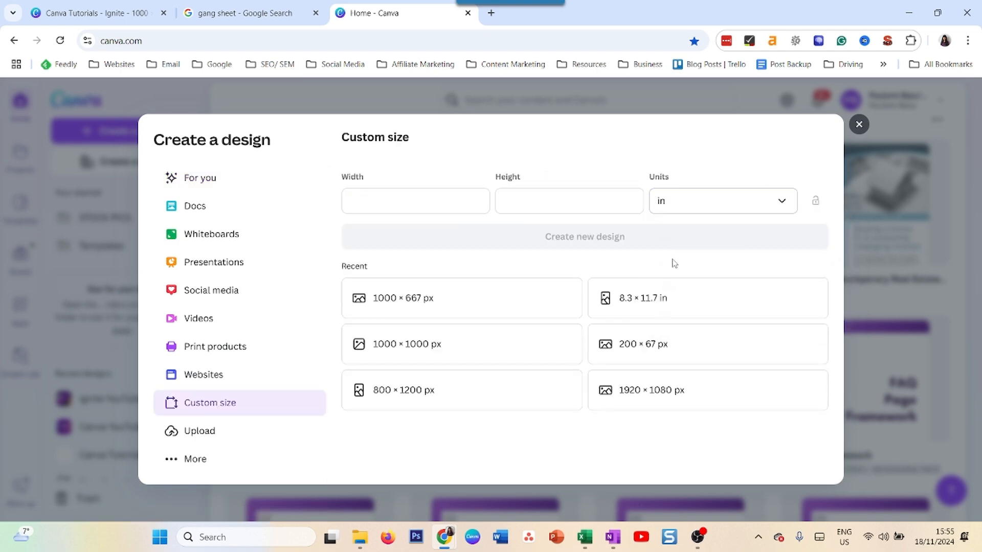
{"action": "left_click", "coordinate": [445, 203]}
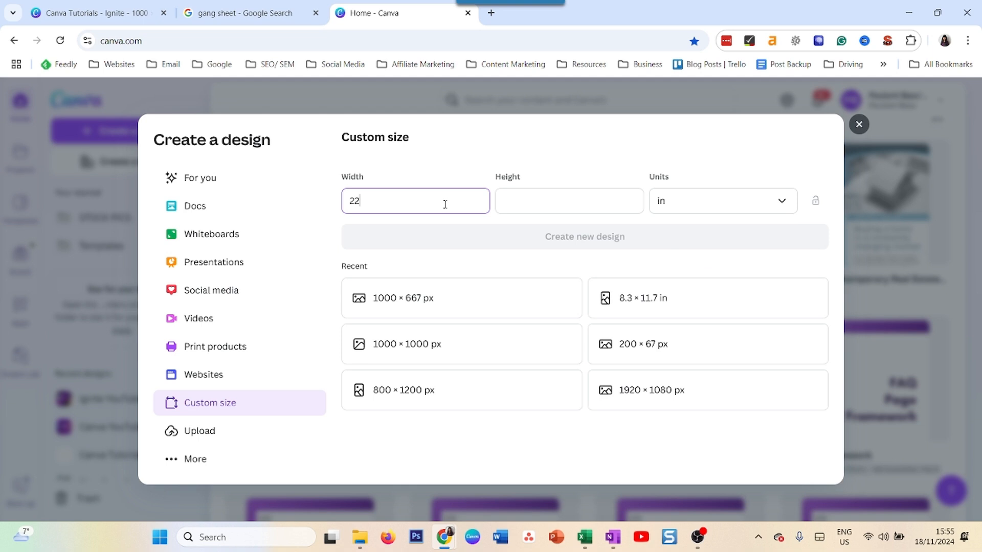
{"action": "left_click", "coordinate": [544, 201]}
{"action": "type", "text": "60"}
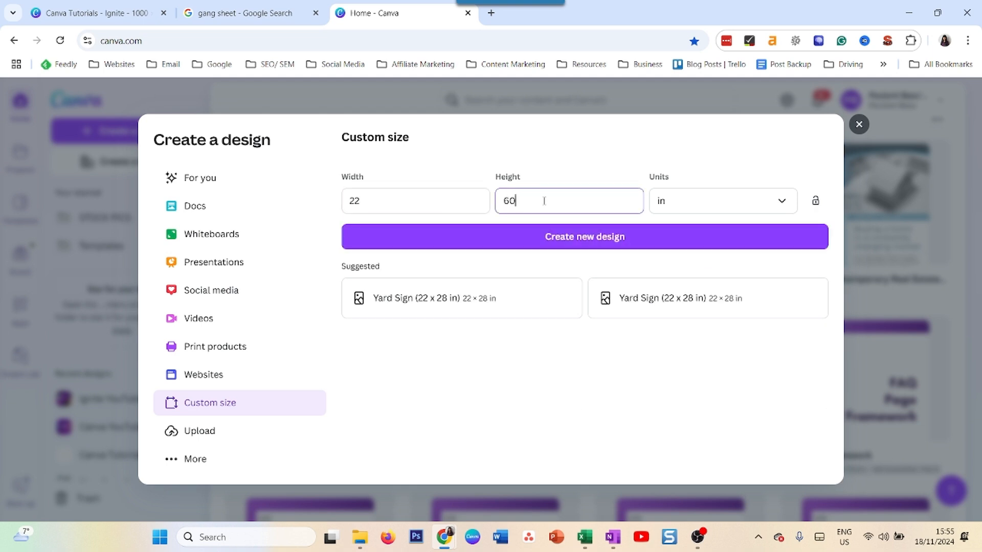
{"action": "left_click", "coordinate": [548, 239]}
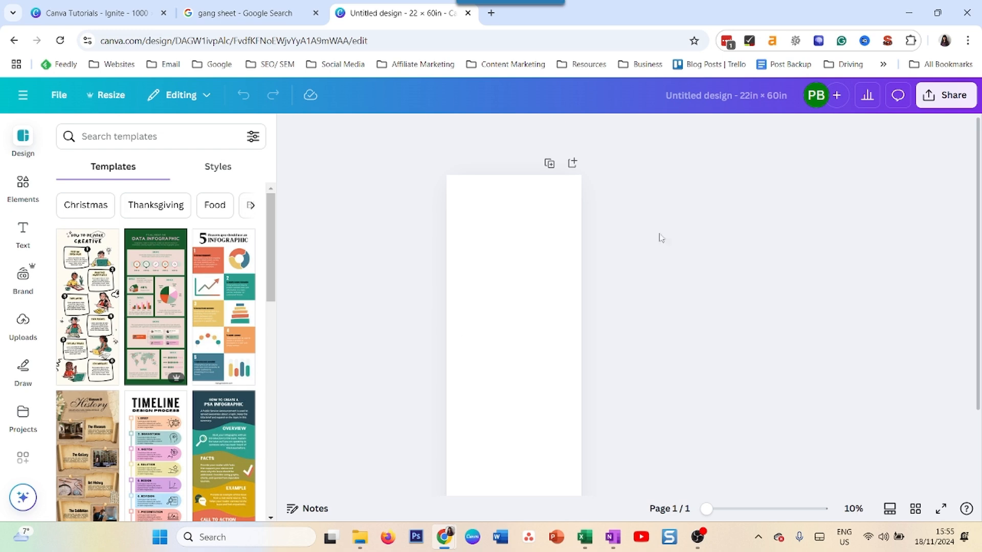
Search the element photos for "stickers".
{"action": "left_click", "coordinate": [537, 357]}
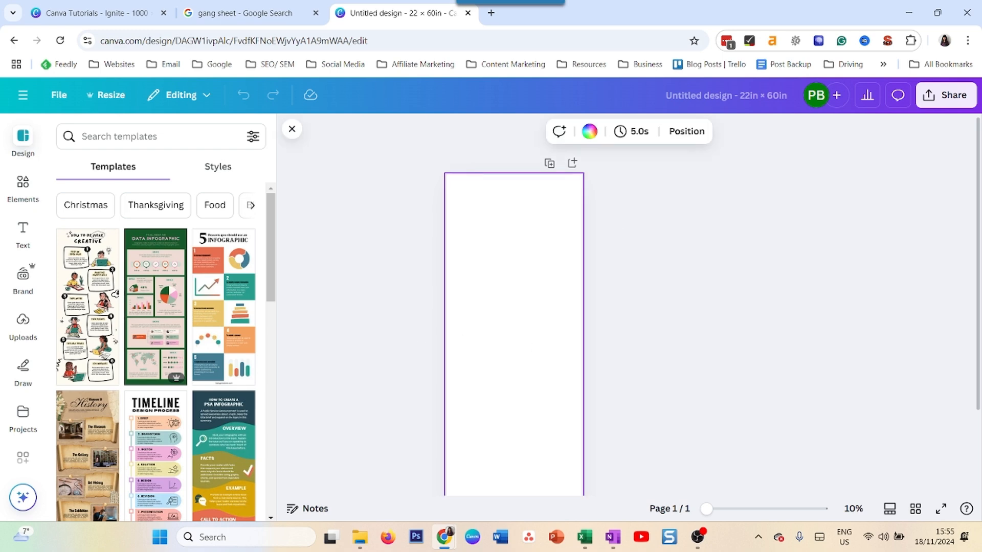
{"action": "left_click", "coordinate": [15, 195]}
{"action": "left_click", "coordinate": [144, 136]}
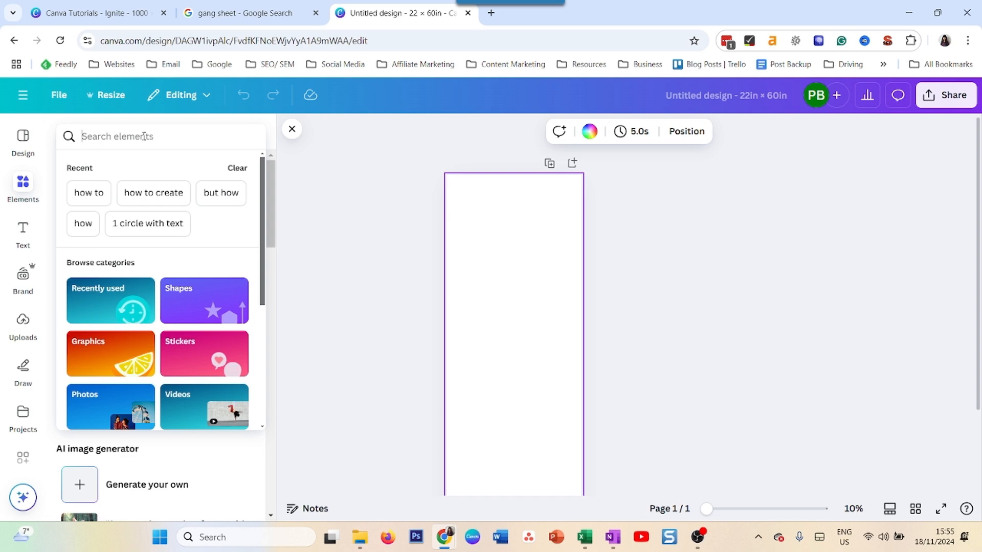
{"action": "type", "text": "stickers"}
{"action": "key", "text": "Return"}
Add the smiling apple, purple planet and paired cherries stickers to the page.
{"action": "left_click", "coordinate": [84, 399]}
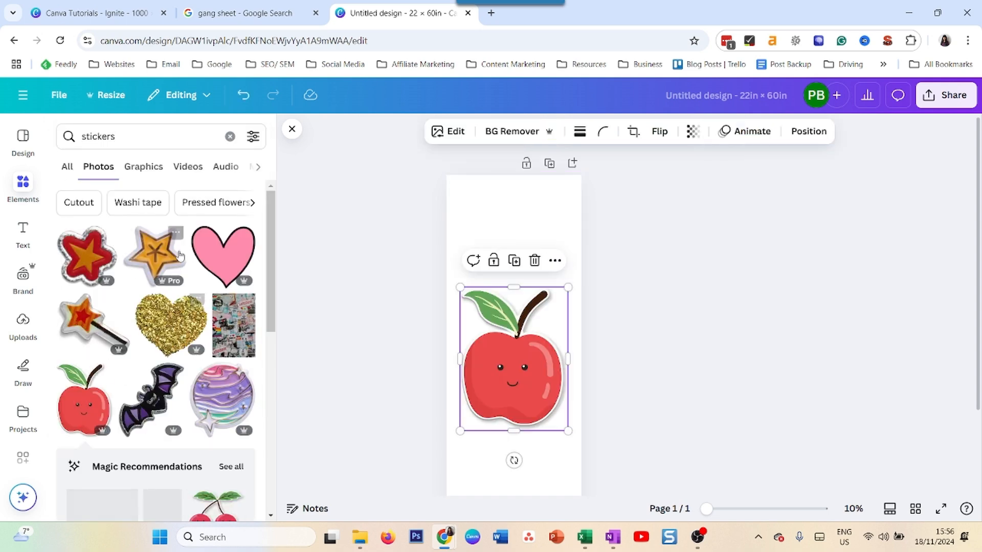
{"action": "left_click", "coordinate": [217, 396]}
{"action": "scroll", "coordinate": [220, 404], "scroll_direction": "down", "scroll_amount": 6}
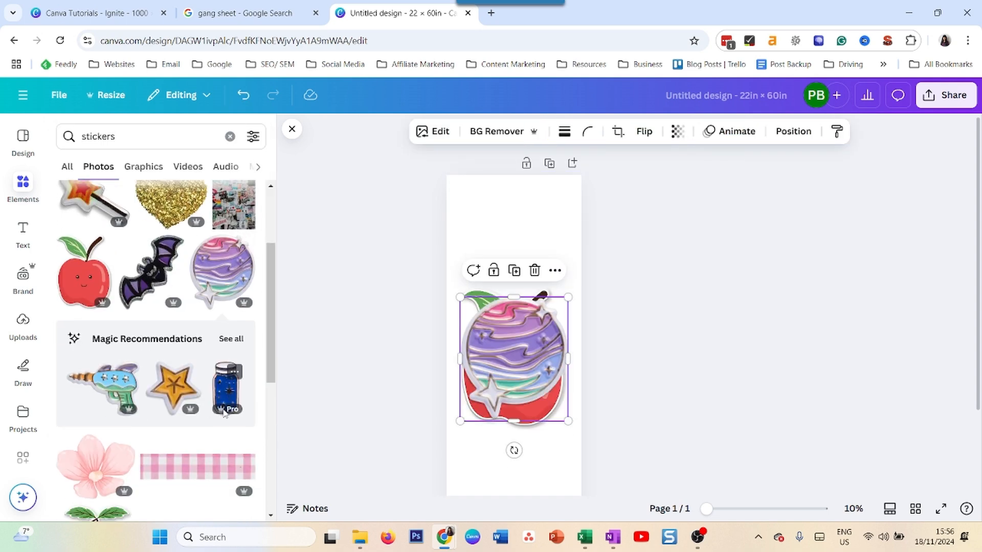
{"action": "left_click", "coordinate": [86, 365]}
{"action": "scroll", "coordinate": [166, 394], "scroll_direction": "down", "scroll_amount": 3}
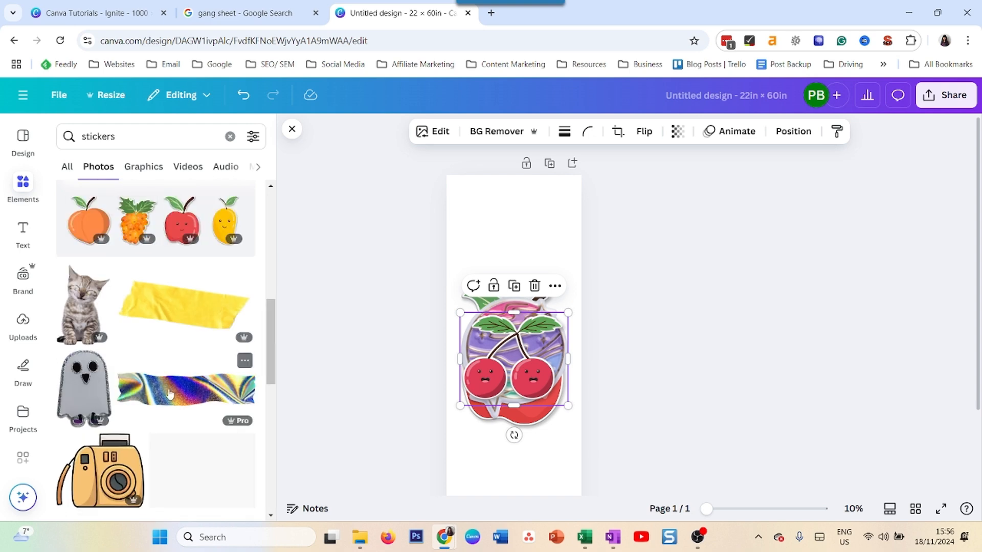
Add the gold Happy Birthday sticker from the full sticker collection and place it above the other stickers.
{"action": "scroll", "coordinate": [132, 402], "scroll_direction": "down", "scroll_amount": 4}
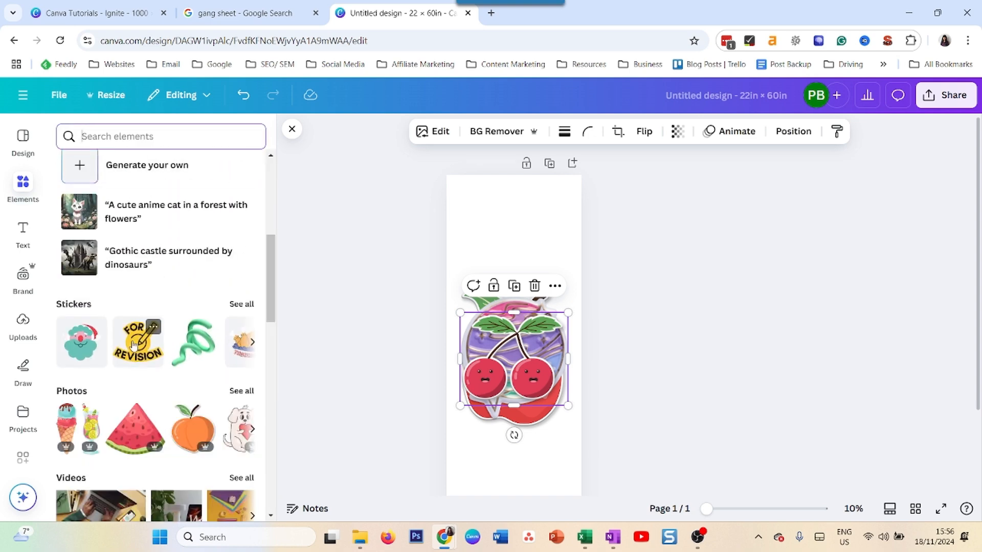
{"action": "left_click", "coordinate": [242, 305]}
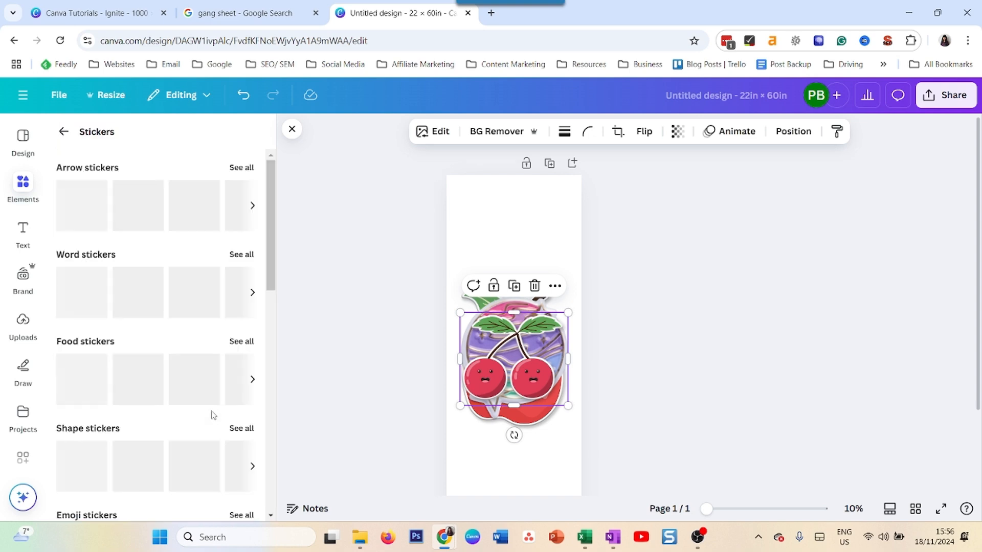
{"action": "scroll", "coordinate": [212, 413], "scroll_direction": "down", "scroll_amount": 10}
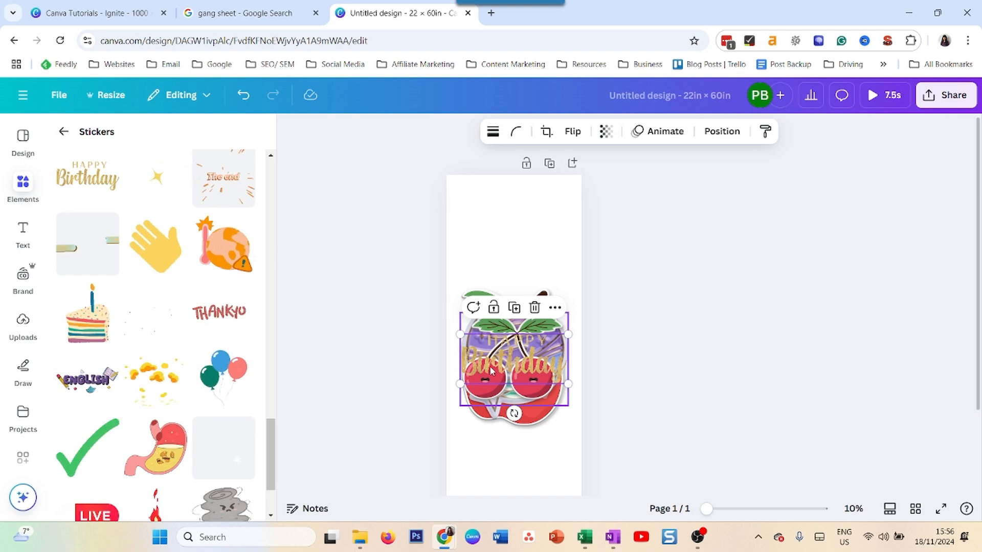
{"action": "left_click", "coordinate": [502, 228]}
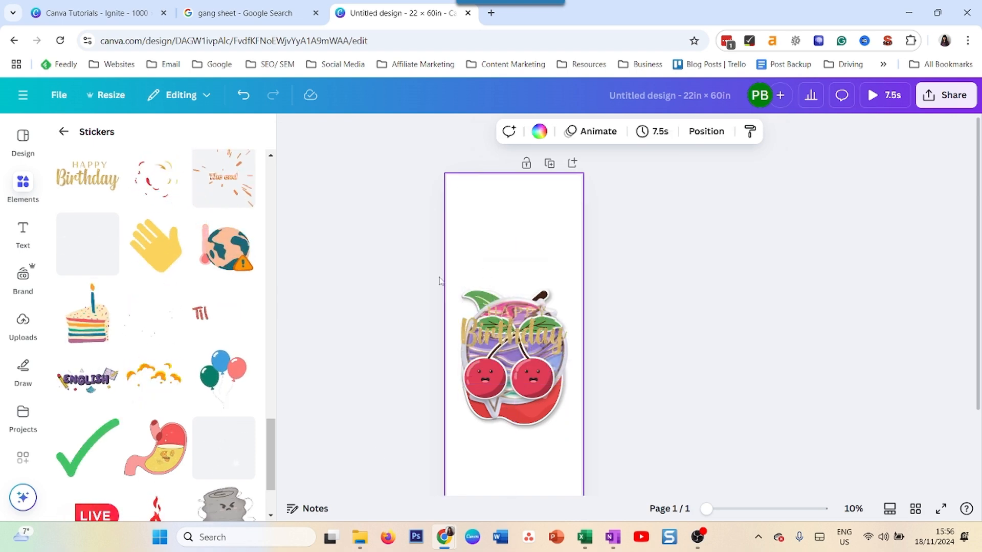
{"action": "left_click_drag", "start_coordinate": [528, 320], "coordinate": [529, 255]}
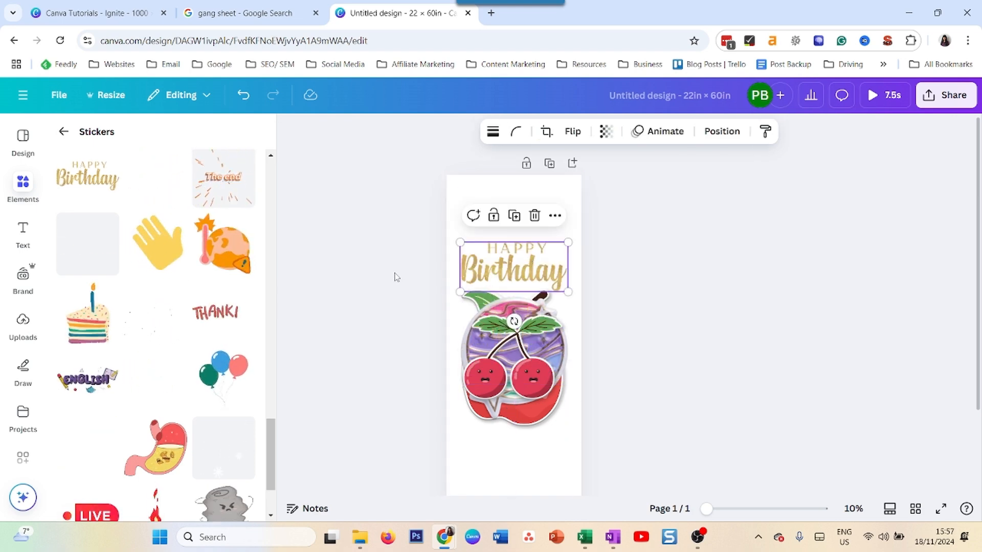
Tidy up all the stickers into a column and scale them down together to about 7.6 in wide.
{"action": "left_click", "coordinate": [396, 281]}
{"action": "left_click_drag", "start_coordinate": [396, 281], "coordinate": [584, 404]}
{"action": "key", "text": "alt+shift+t"}
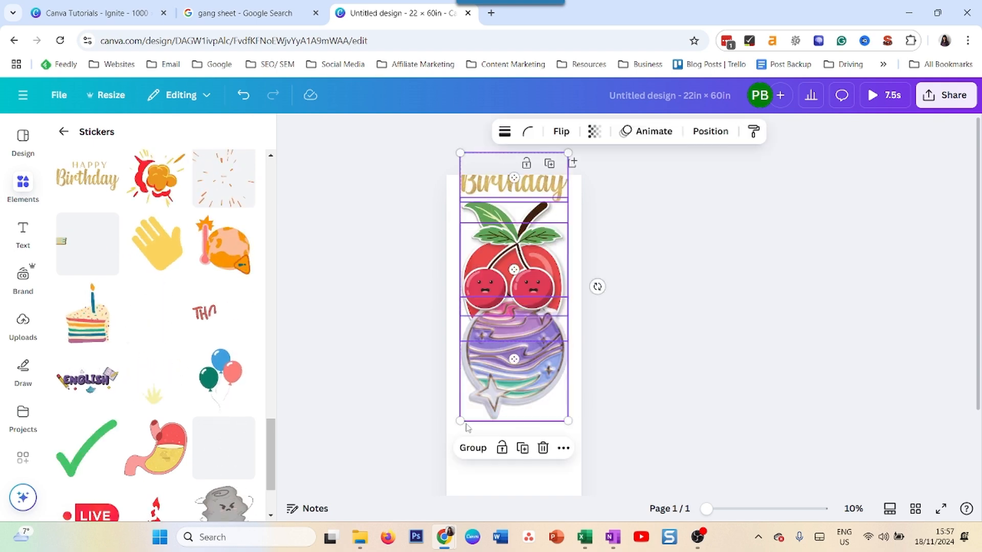
{"action": "left_click_drag", "start_coordinate": [460, 420], "coordinate": [537, 290]}
{"action": "left_click", "coordinate": [504, 341]}
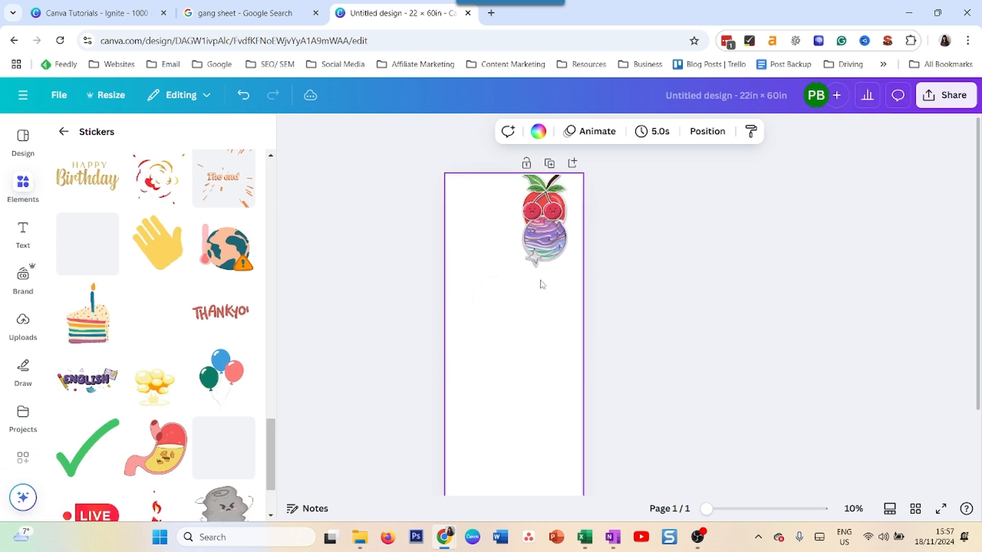
Spread the apple, planet and cherries stickers into three rows, with a duplicate of each beside the original.
{"action": "left_click_drag", "start_coordinate": [536, 254], "coordinate": [546, 328]}
{"action": "key", "text": "ctrl+z"}
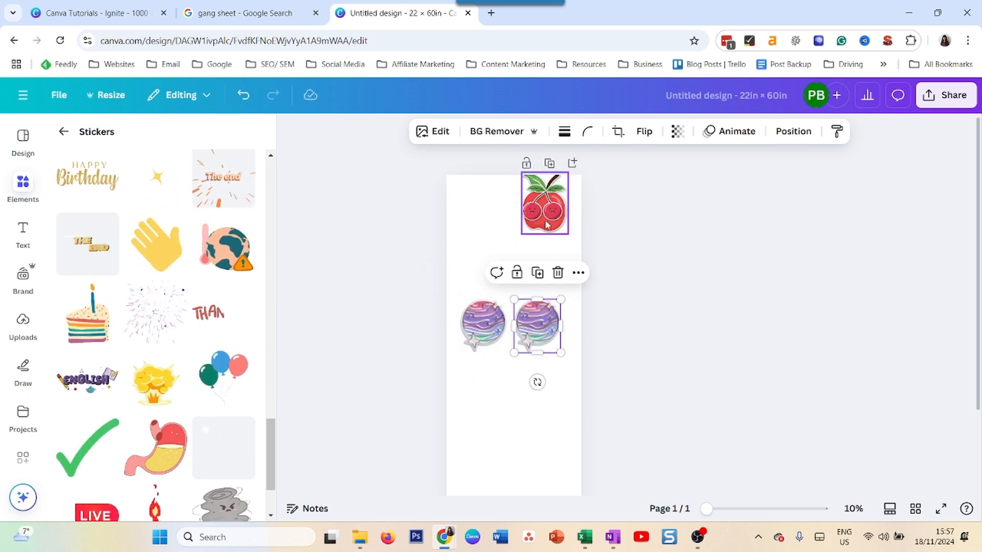
{"action": "left_click_drag", "start_coordinate": [544, 215], "coordinate": [545, 381]}
{"action": "left_click", "coordinate": [549, 217]}
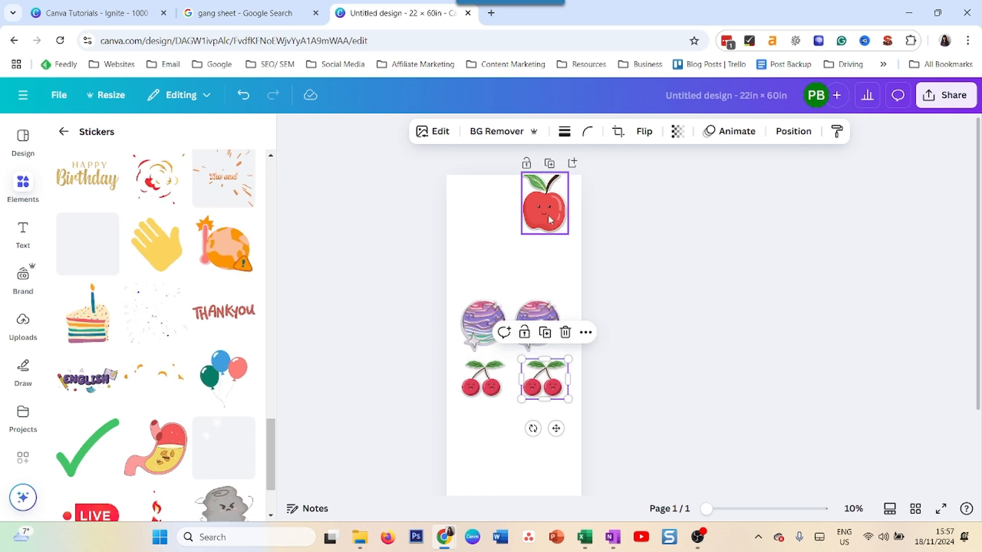
{"action": "left_click_drag", "start_coordinate": [550, 217], "coordinate": [543, 263]}
Space the apple, planet and cherries stickers in the first column evenly in the vertical direction.
{"action": "left_click_drag", "start_coordinate": [421, 223], "coordinate": [610, 414]}
{"action": "left_click_drag", "start_coordinate": [437, 220], "coordinate": [490, 420]}
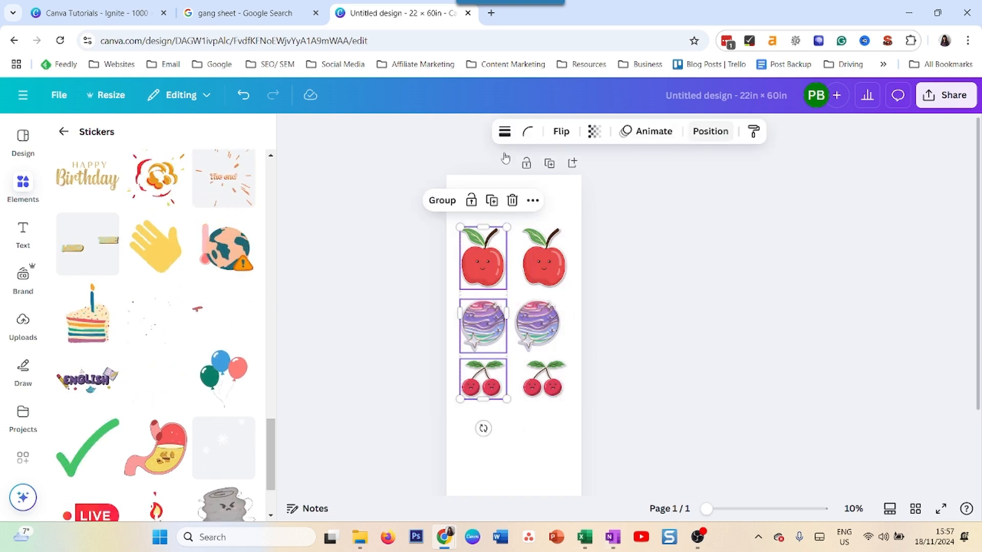
{"action": "left_click", "coordinate": [710, 131]}
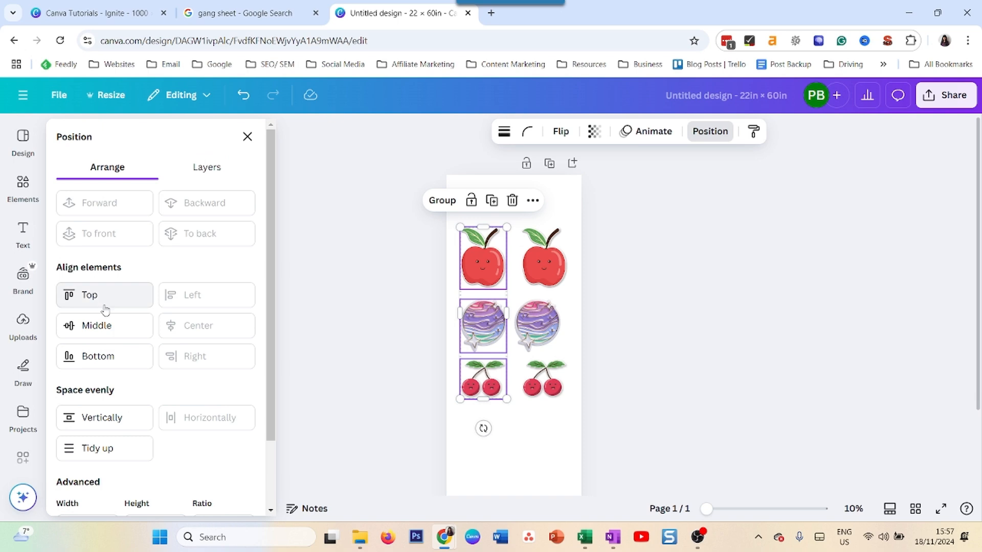
{"action": "left_click", "coordinate": [103, 419]}
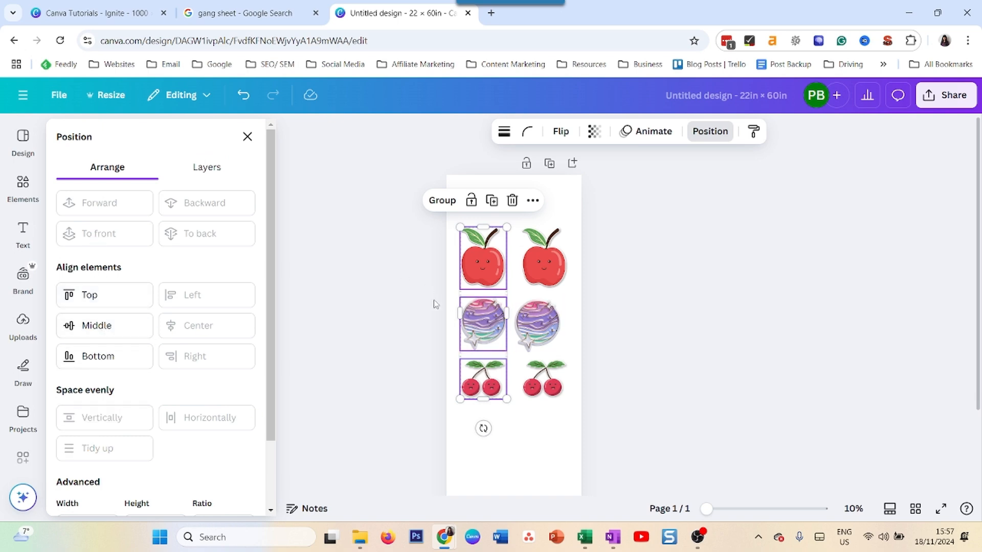
Align the second column's three stickers to their left edges and space them evenly vertically.
{"action": "left_click", "coordinate": [543, 260]}
{"action": "left_click", "coordinate": [534, 320], "text": "shift"}
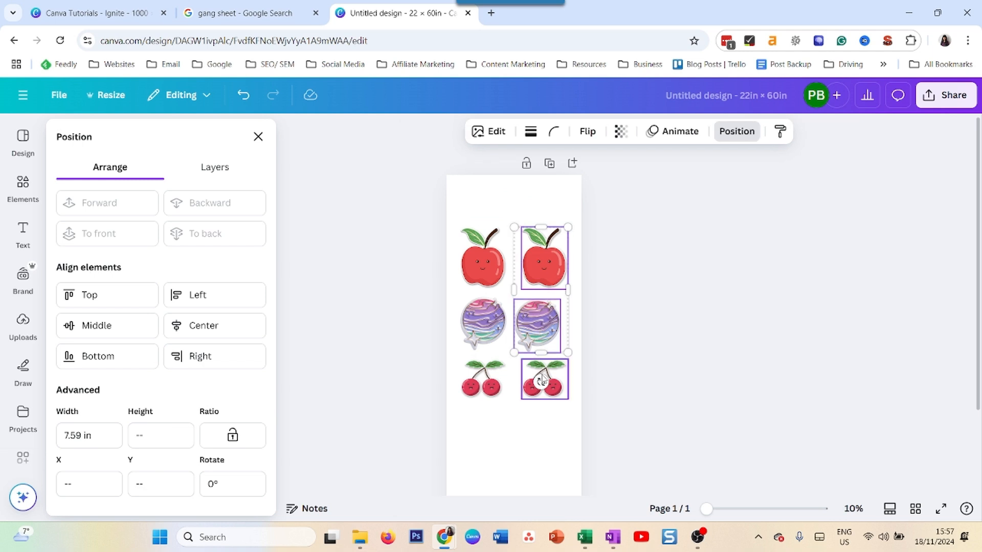
{"action": "left_click", "coordinate": [542, 381], "text": "shift"}
{"action": "left_click", "coordinate": [187, 300]}
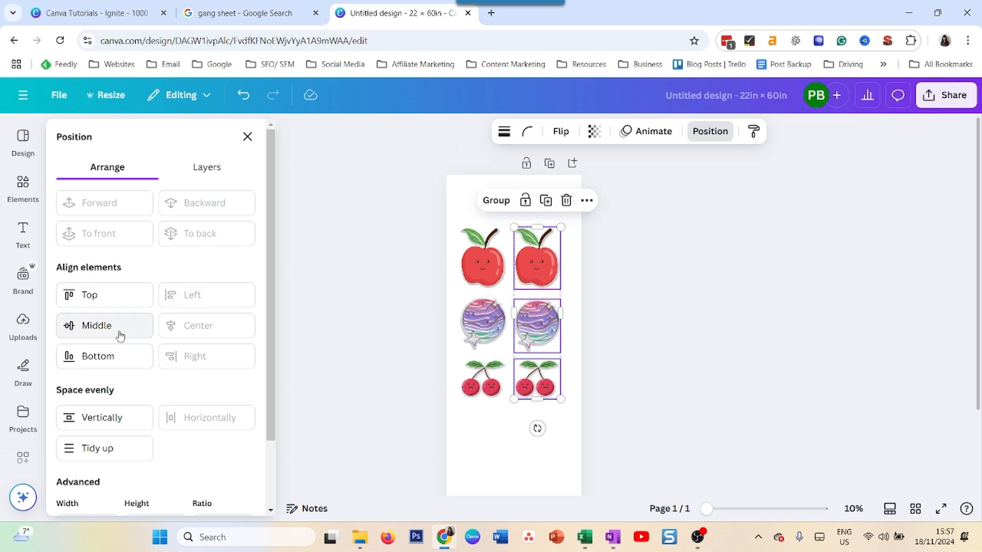
{"action": "left_click", "coordinate": [103, 416]}
{"action": "left_click", "coordinate": [621, 366]}
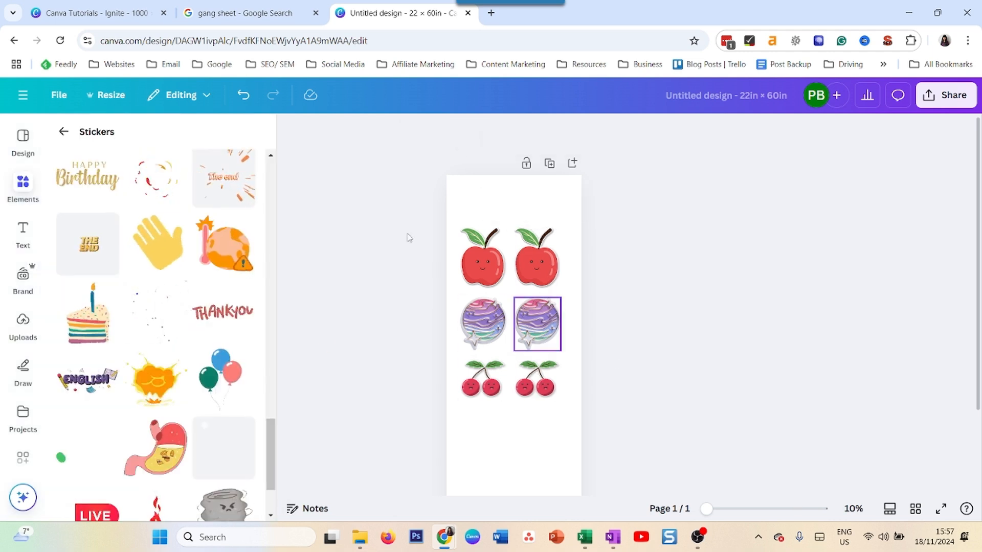
Move the six stickers up, centred across the page, and place a duplicate of the set directly below.
{"action": "left_click_drag", "start_coordinate": [394, 206], "coordinate": [601, 418]}
{"action": "left_click_drag", "start_coordinate": [543, 387], "coordinate": [547, 350]}
{"action": "scroll", "coordinate": [615, 351], "scroll_direction": "down", "scroll_amount": 1}
{"action": "scroll", "coordinate": [616, 351], "scroll_direction": "down", "scroll_amount": 1}
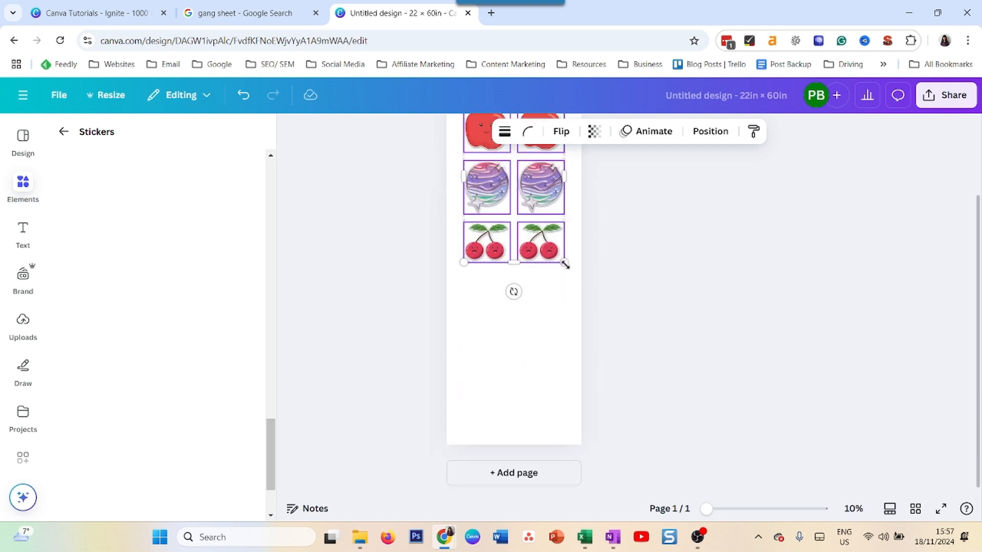
{"action": "left_click_drag", "start_coordinate": [550, 252], "coordinate": [540, 432], "text": "alt"}
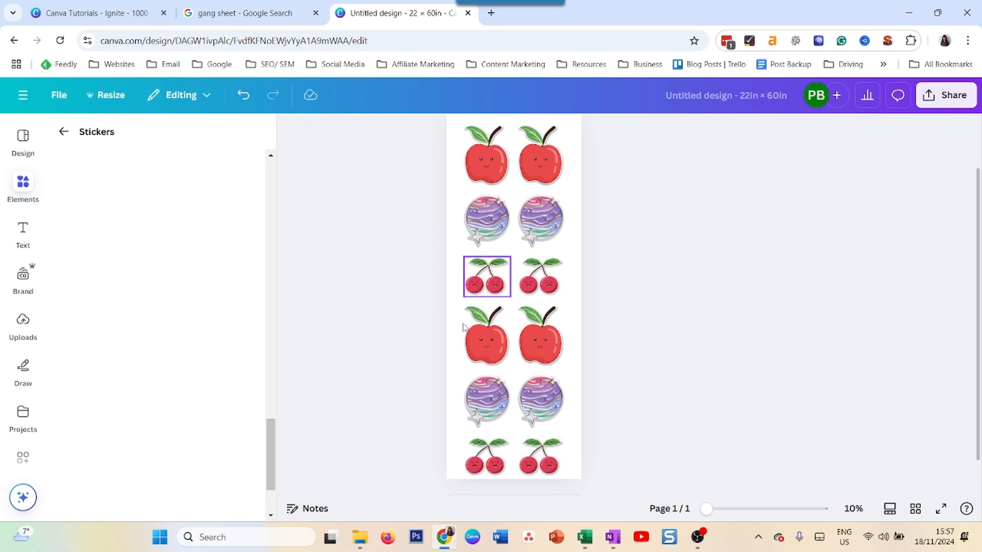
Shift the lower set of six stickers slightly up, away from the page's bottom edge.
{"action": "scroll", "coordinate": [423, 320], "scroll_direction": "down", "scroll_amount": 1}
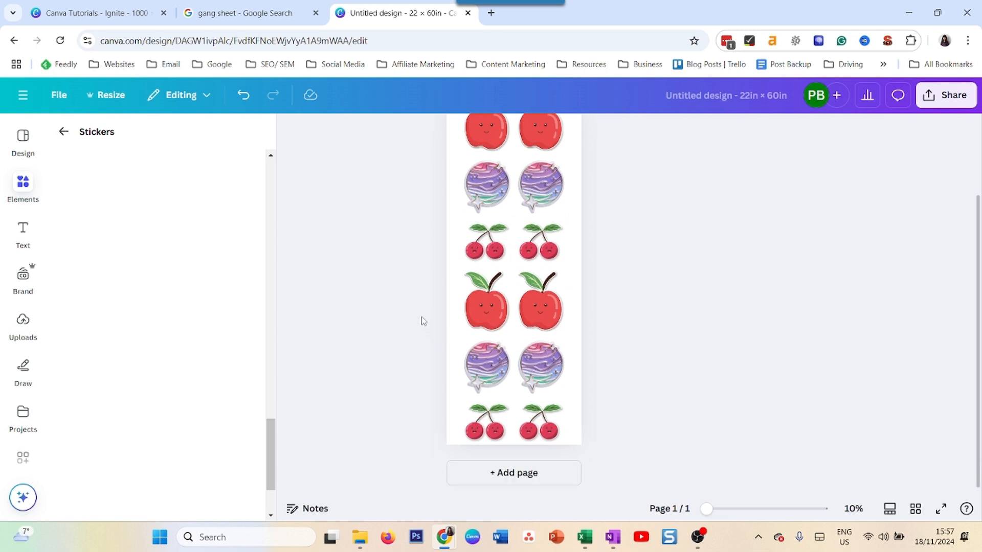
{"action": "left_click_drag", "start_coordinate": [432, 286], "coordinate": [564, 394]}
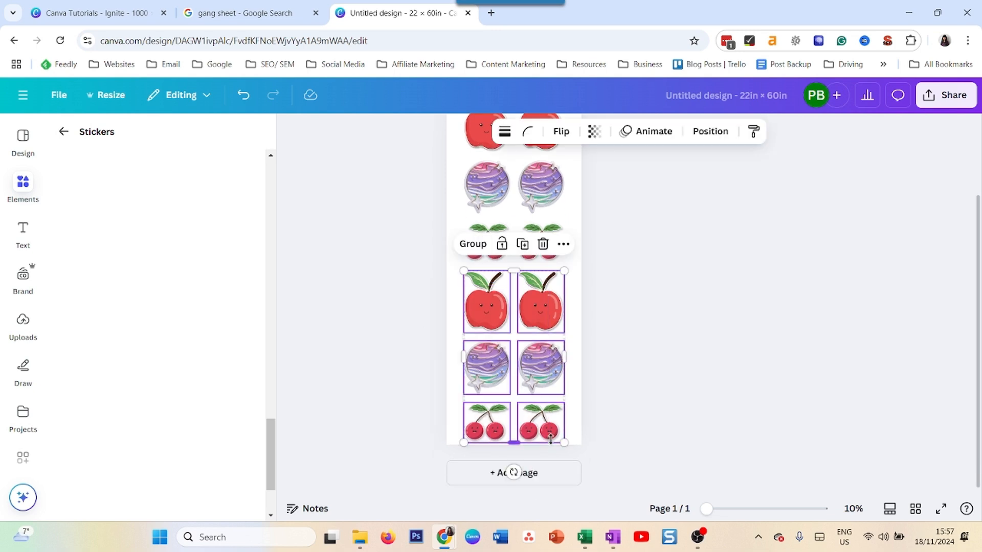
{"action": "left_click_drag", "start_coordinate": [550, 437], "coordinate": [550, 432]}
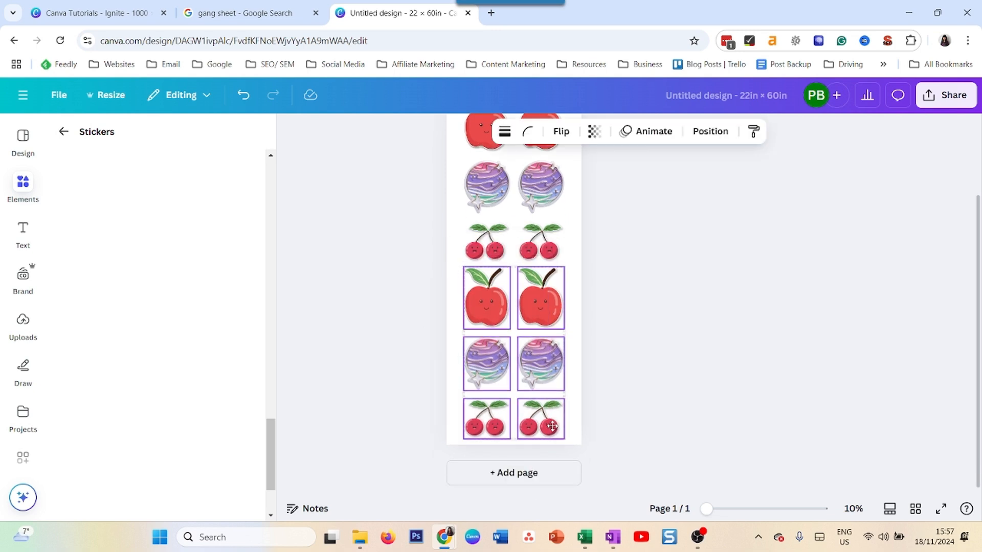
{"action": "left_click", "coordinate": [626, 421]}
{"action": "scroll", "coordinate": [626, 421], "scroll_direction": "up", "scroll_amount": 2}
{"action": "key", "text": "ctrl+a"}
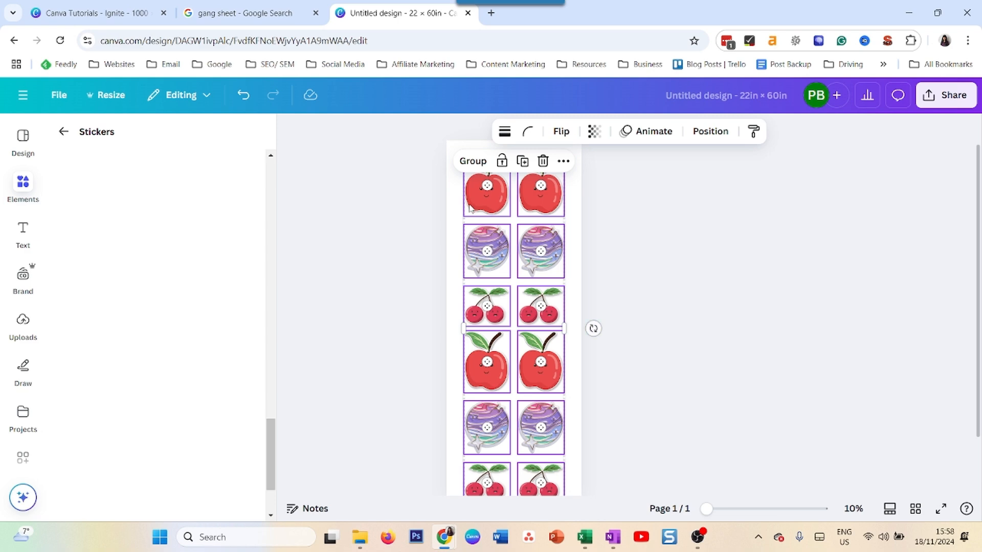
{"action": "left_click", "coordinate": [589, 265]}
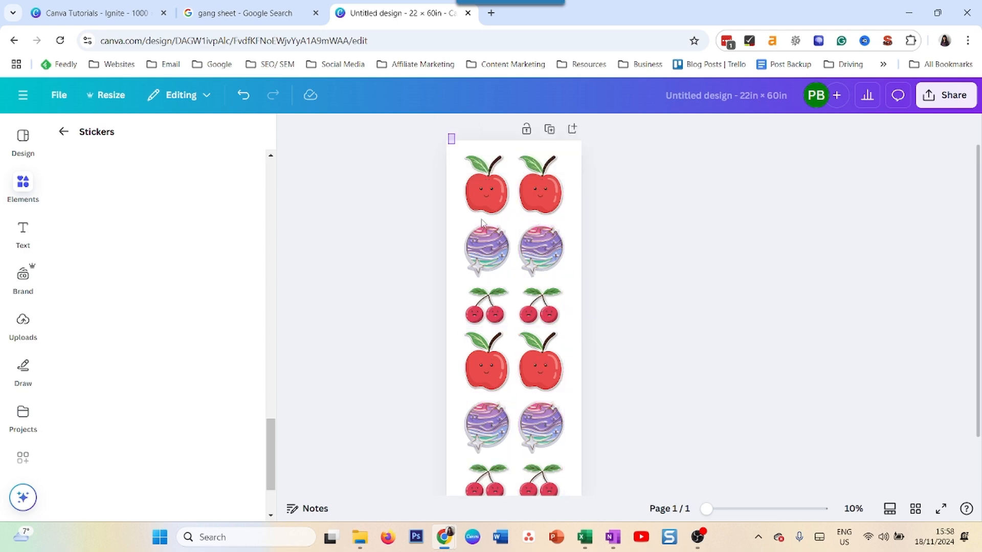
{"action": "left_click_drag", "start_coordinate": [482, 223], "coordinate": [595, 454]}
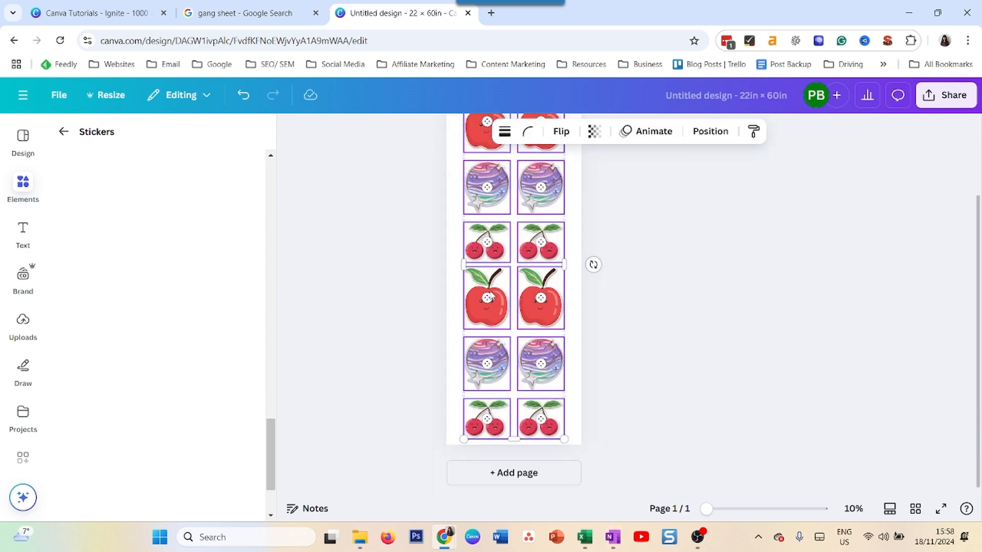
{"action": "scroll", "coordinate": [489, 298], "scroll_direction": "up", "scroll_amount": 2}
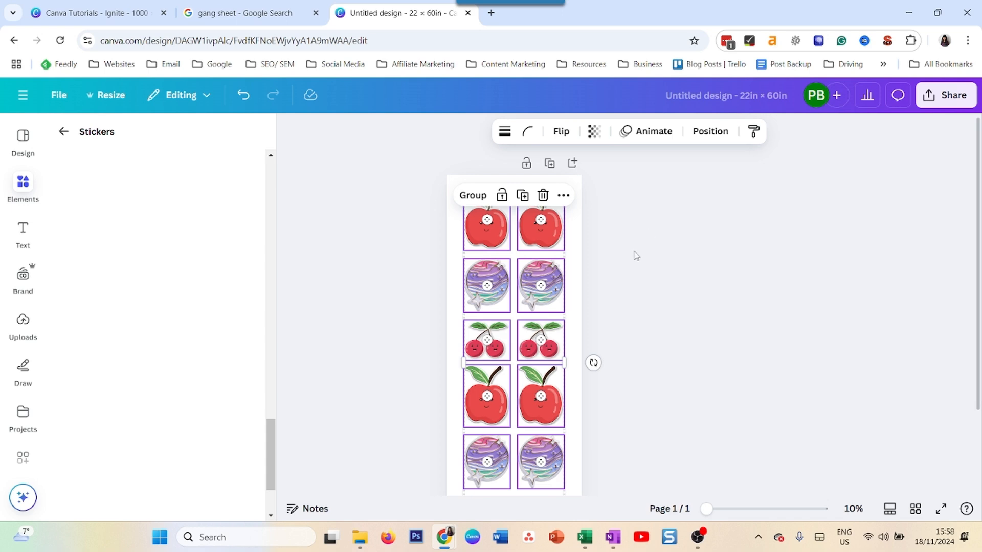
{"action": "left_click", "coordinate": [637, 235]}
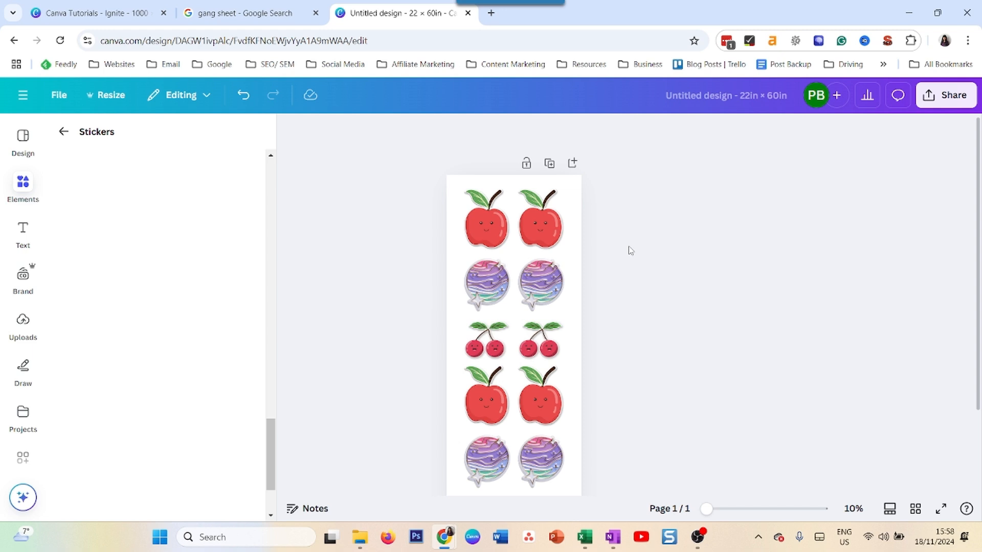
Scale all twelve stickers down slightly together and centre the whole set on the page with wider margins around it.
{"action": "key", "text": "ctrl+a"}
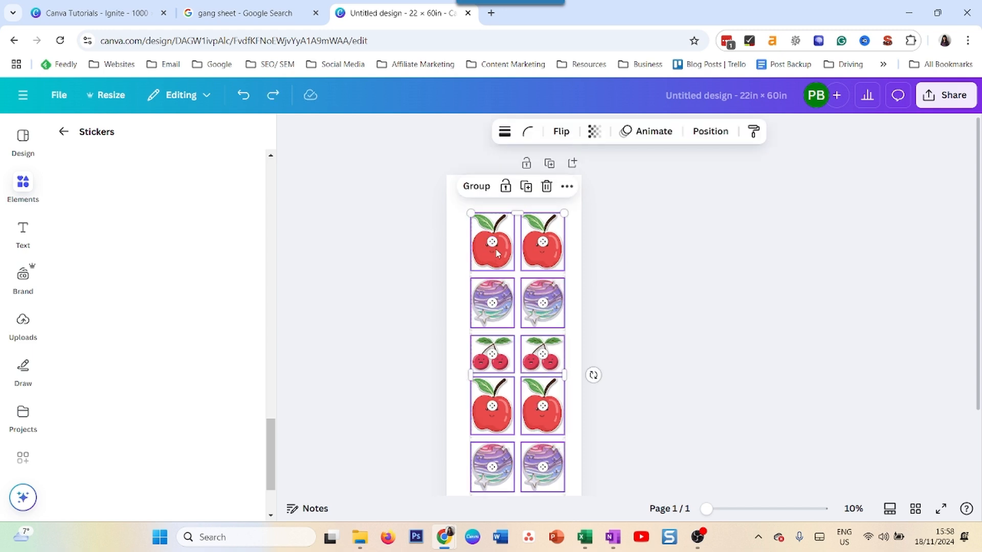
{"action": "left_click_drag", "start_coordinate": [495, 241], "coordinate": [494, 235]}
{"action": "left_click", "coordinate": [616, 292]}
{"action": "scroll", "coordinate": [665, 317], "scroll_direction": "down", "scroll_amount": 2}
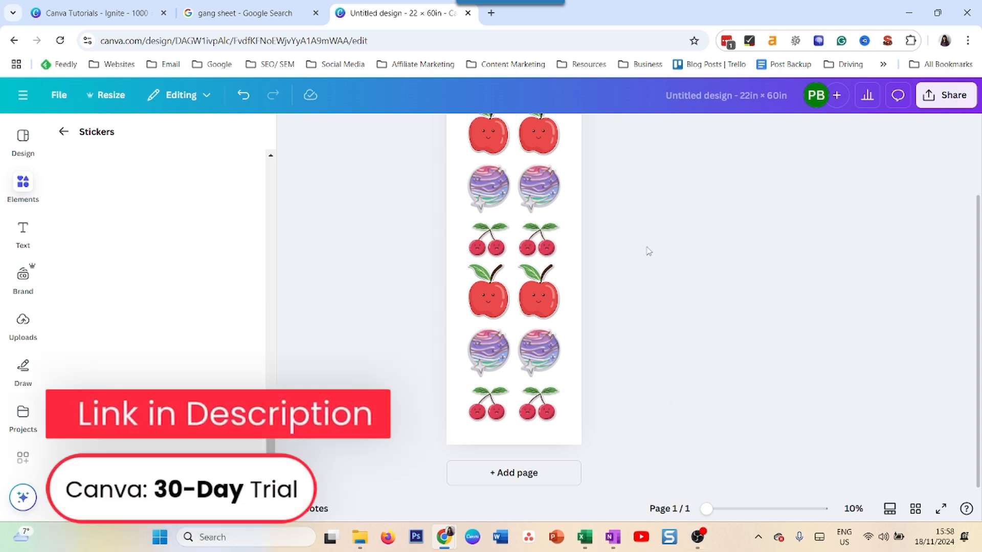
Download the design as a PNG with a transparent background at size 3.125, giving 6,600 × 18,000 px.
{"action": "left_click", "coordinate": [946, 95]}
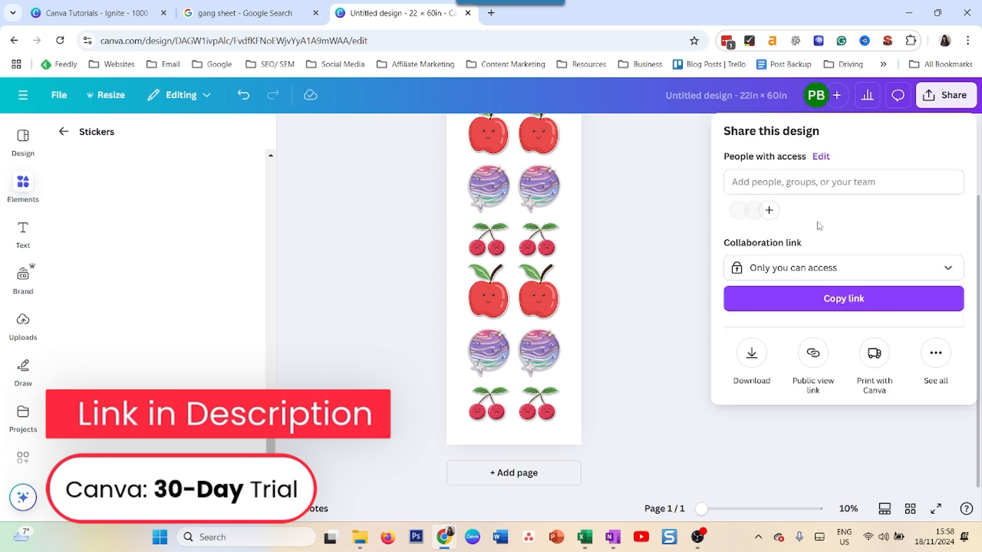
{"action": "left_click", "coordinate": [753, 353]}
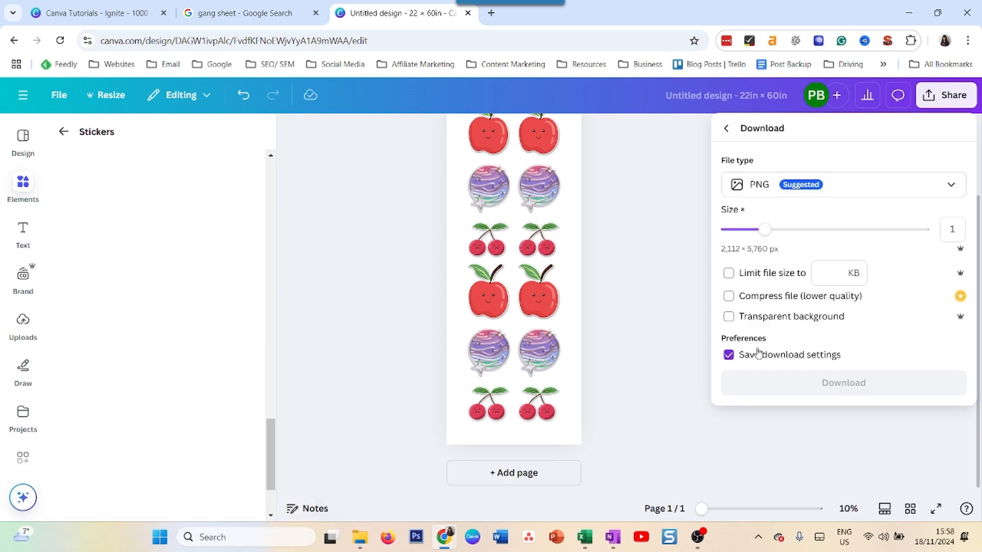
{"action": "left_click", "coordinate": [734, 318]}
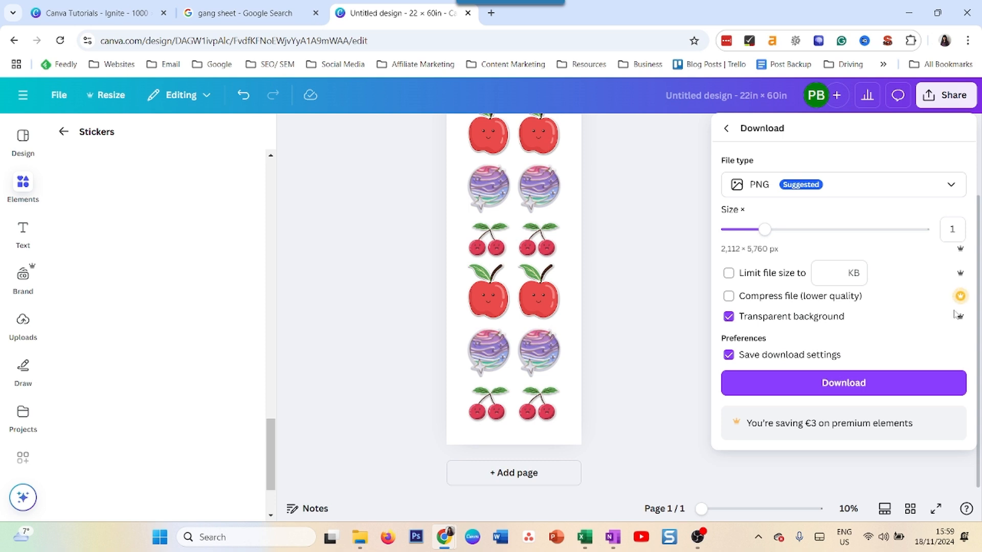
{"action": "left_click_drag", "start_coordinate": [765, 229], "coordinate": [938, 233]}
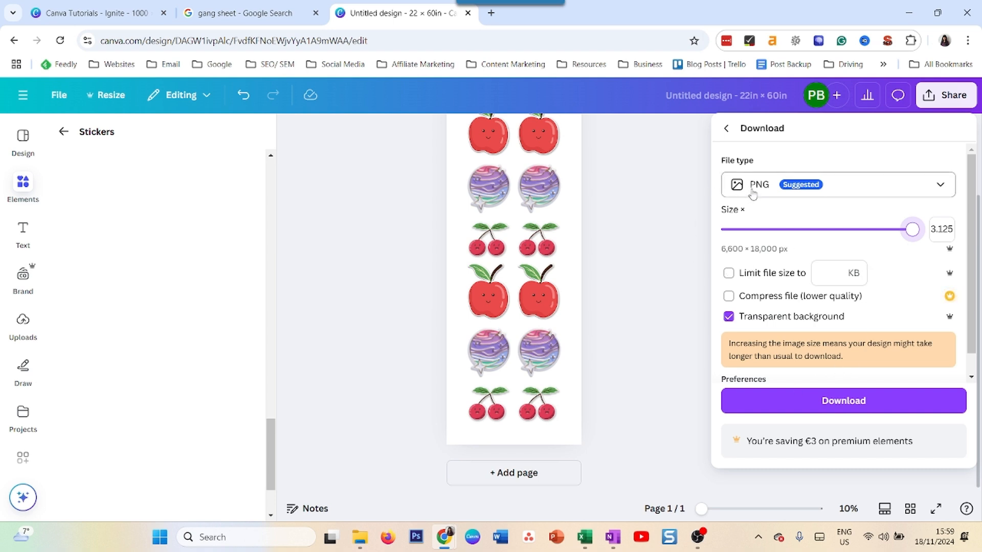
{"action": "left_click", "coordinate": [841, 402]}
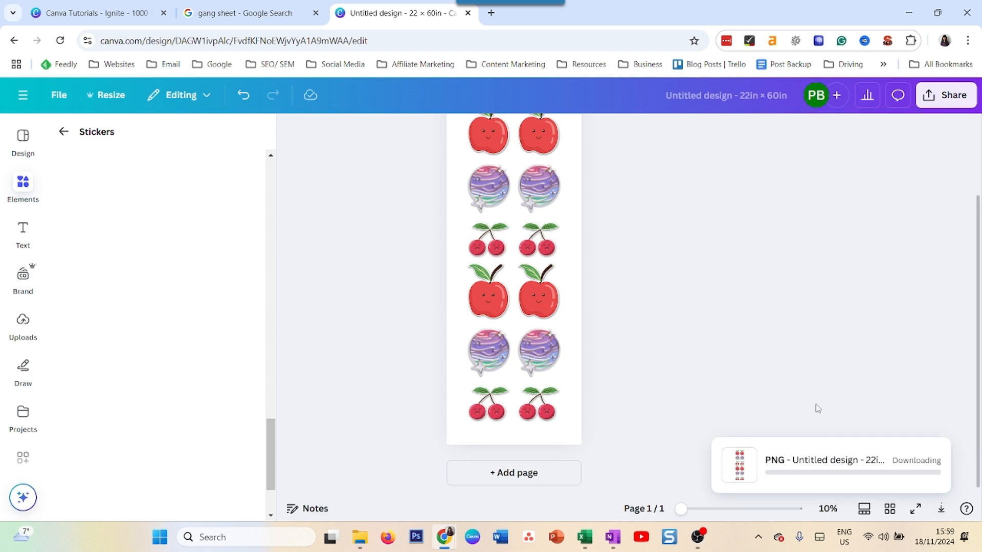